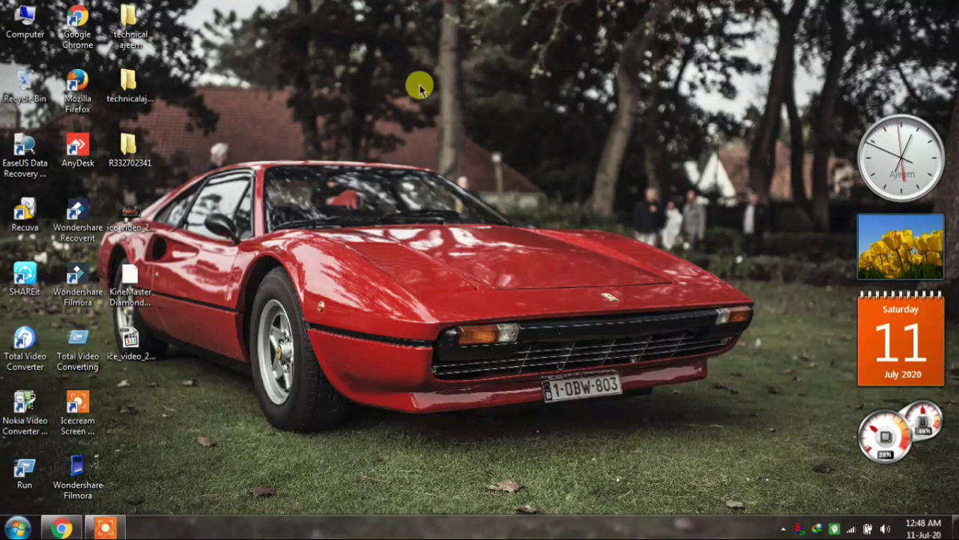
right_click(365, 81)
left_click(407, 117)
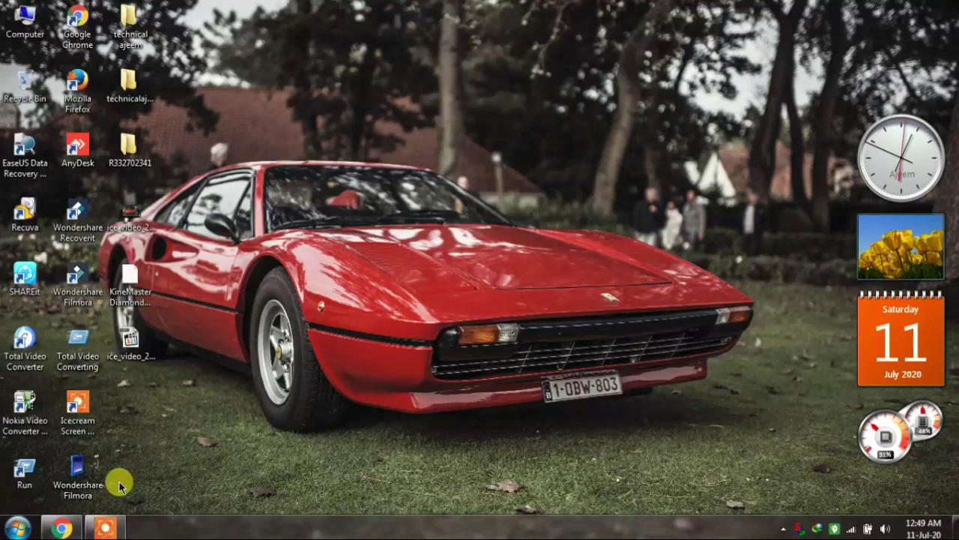
Switch to Google Chrome and search Google for "adsense"
left_click(64, 528)
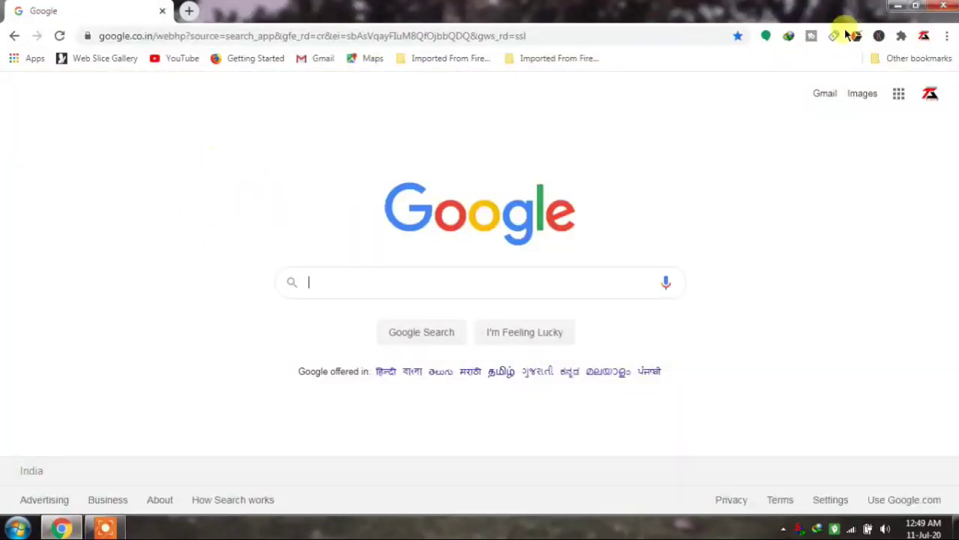
left_click(382, 281)
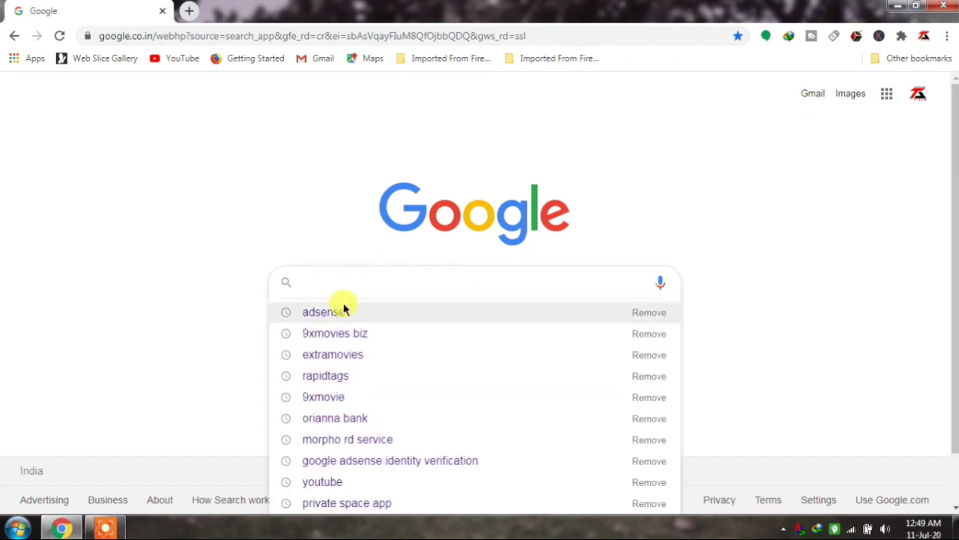
type("ad")
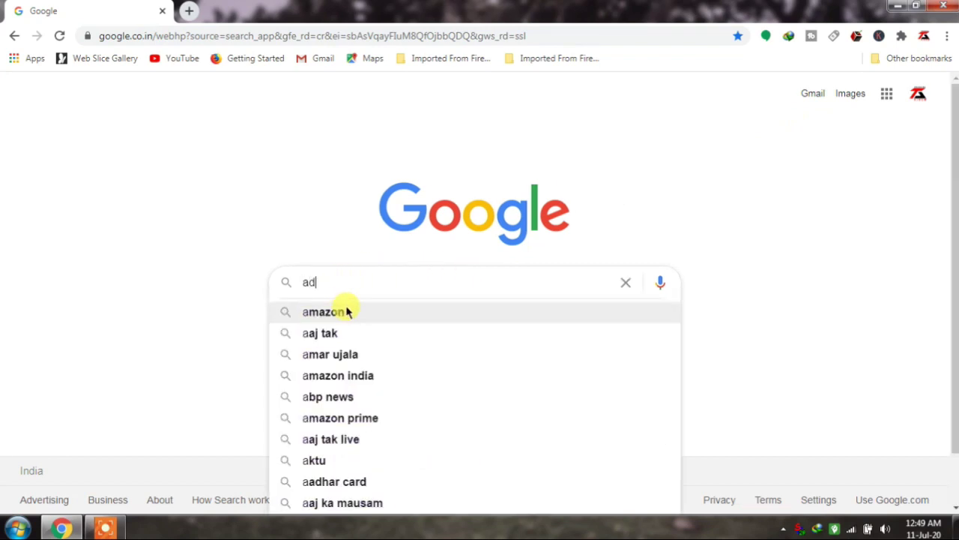
left_click(325, 321)
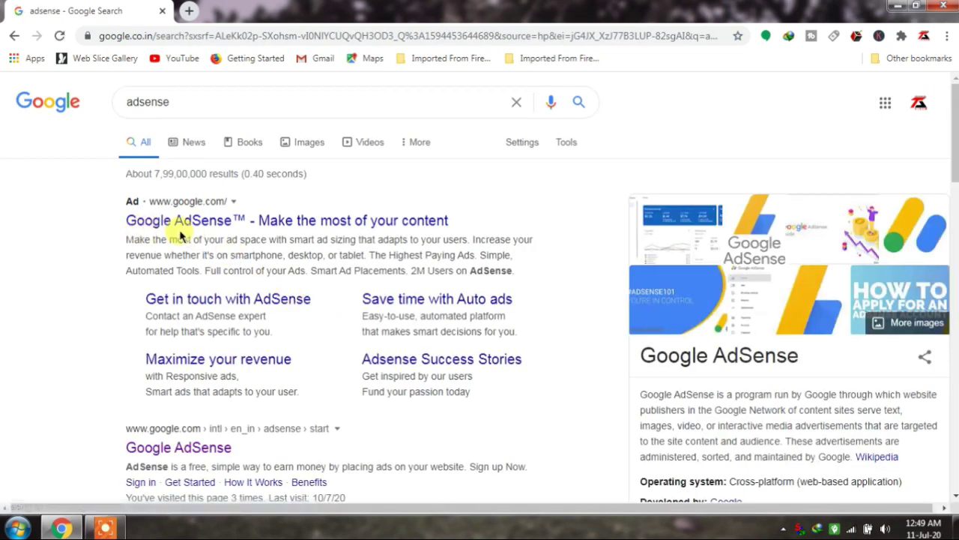
Open the Google AdSense site from the sponsored search result and sign in to the account
left_click(210, 222)
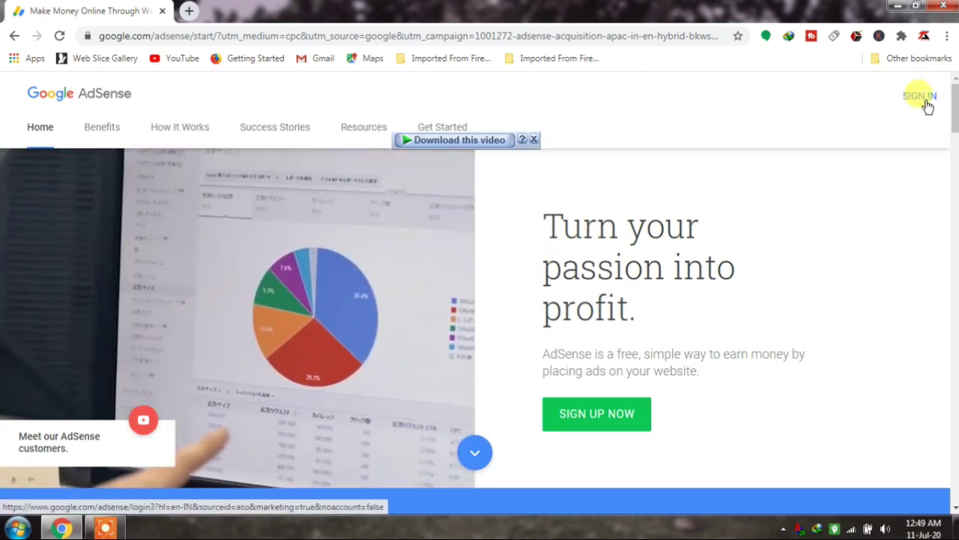
left_click(910, 106)
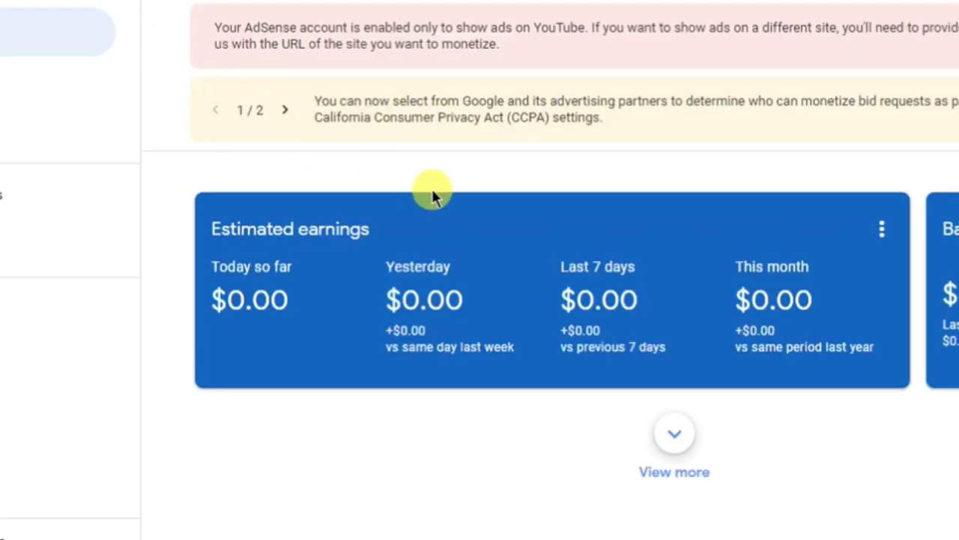
Go to the account's Payments page and start adding a payment method under How you get paid
scroll(419, 341, "down", 3)
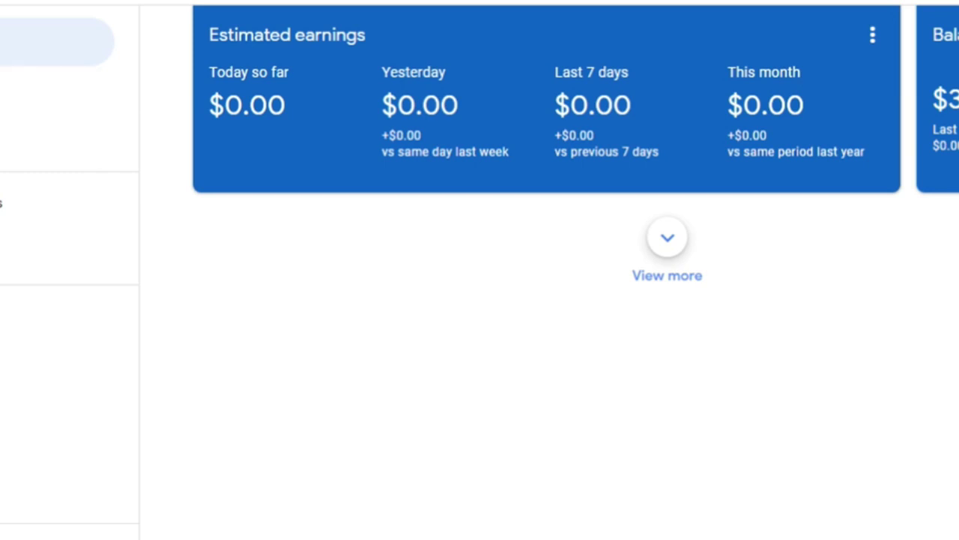
left_click(15, 318)
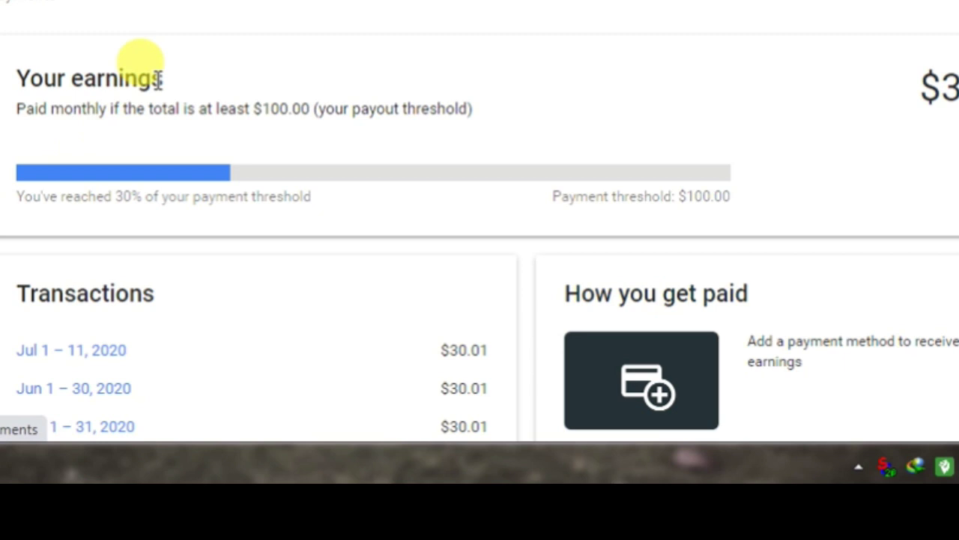
scroll(157, 79, "down", 5)
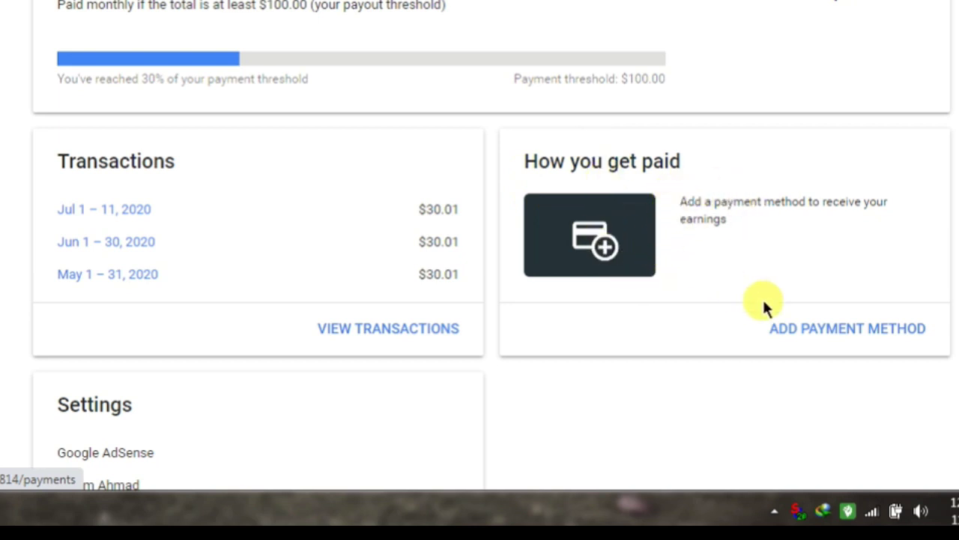
left_click(800, 337)
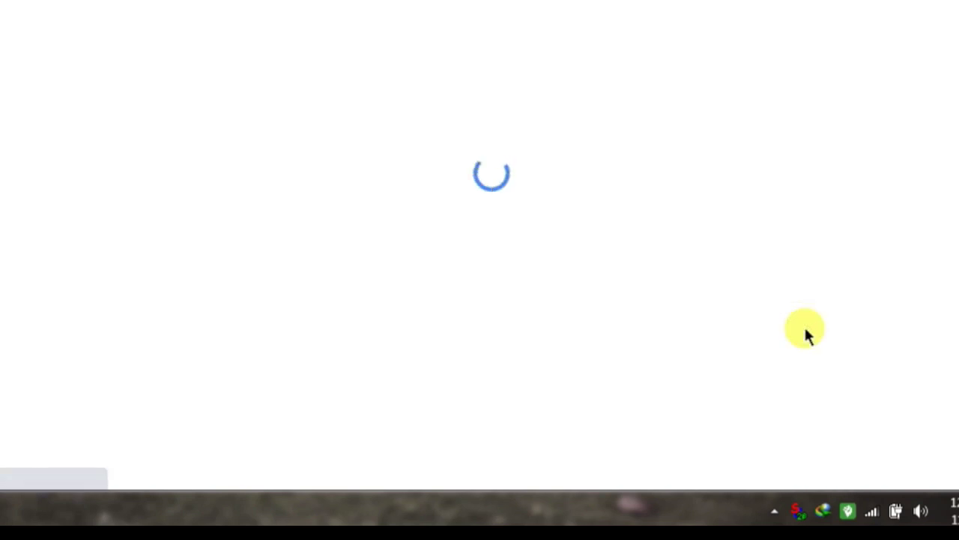
Look over the new wire transfer form, checking the optional beneficiary ID and the name on bank account fields
scroll(270, 141, "down", 2)
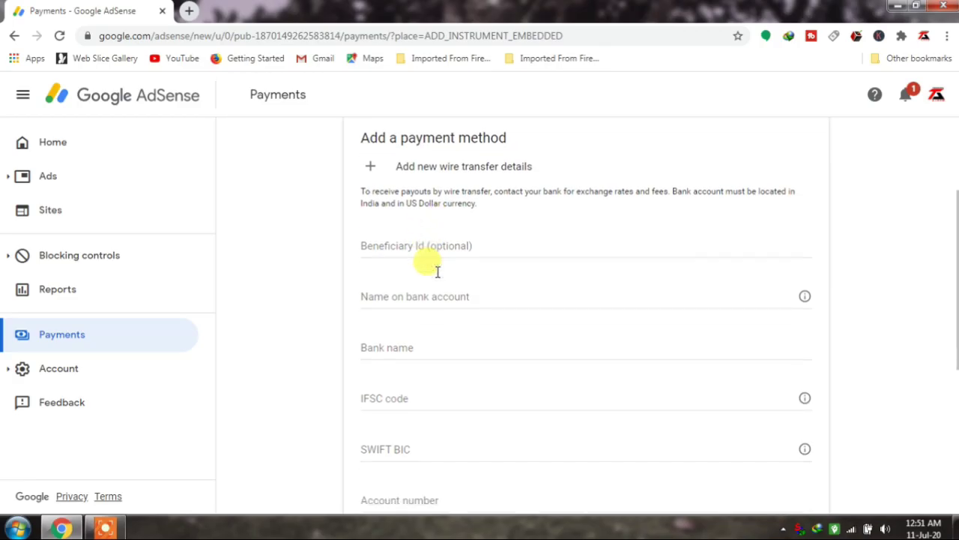
scroll(437, 272, "down", 2)
scroll(438, 270, "up", 4)
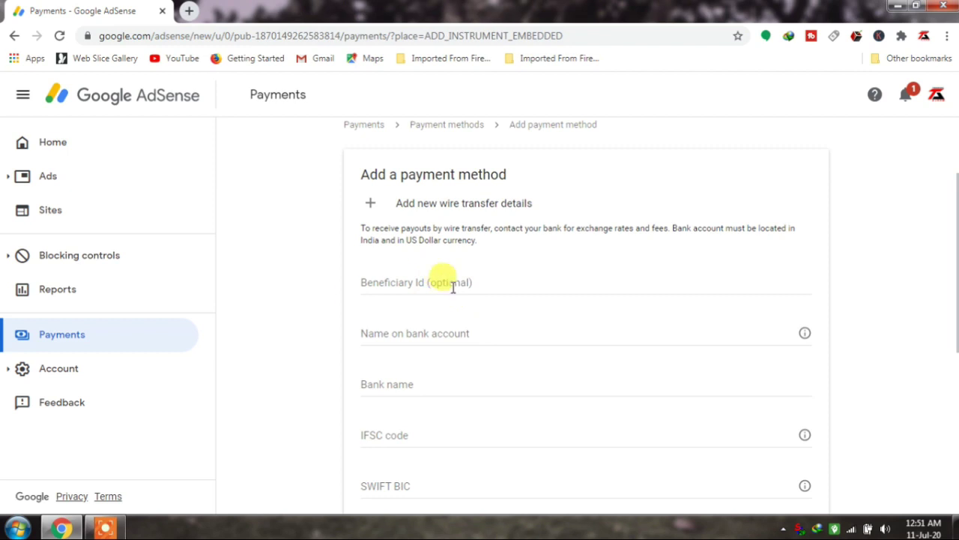
scroll(398, 278, "down", 1)
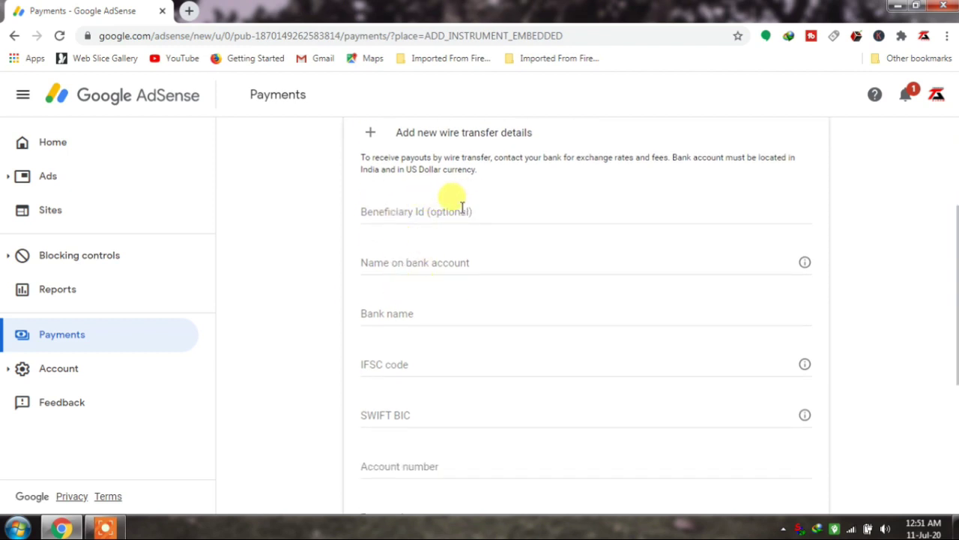
left_click(451, 208)
left_click(402, 211)
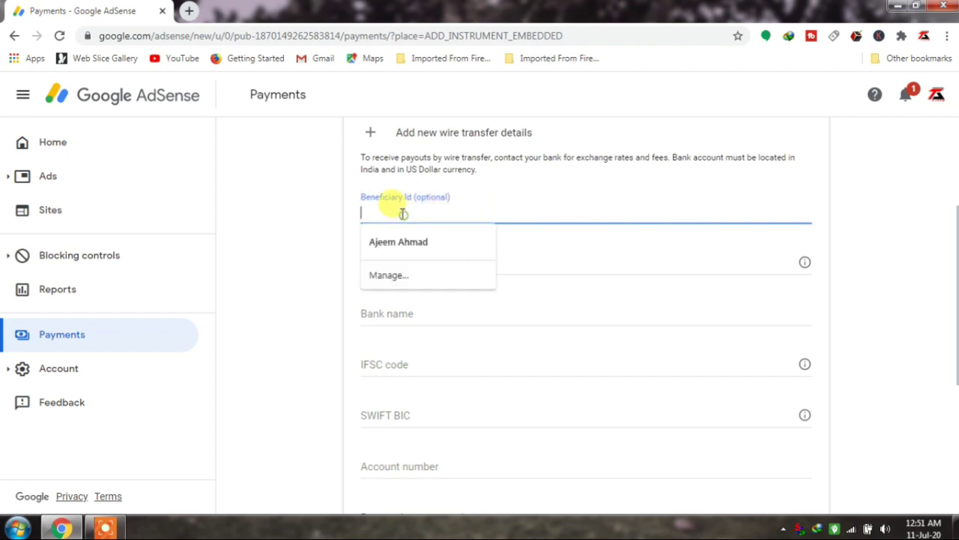
left_click(560, 197)
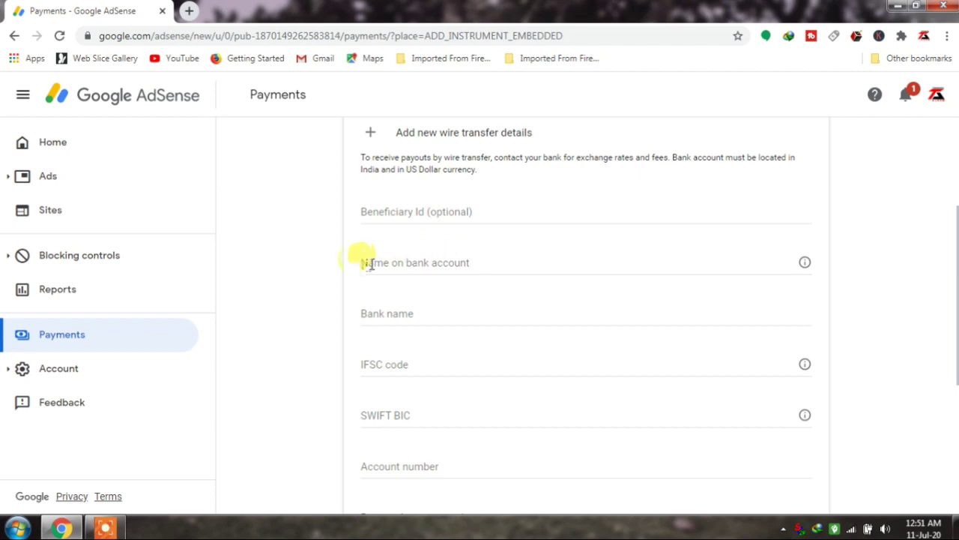
left_click(448, 263)
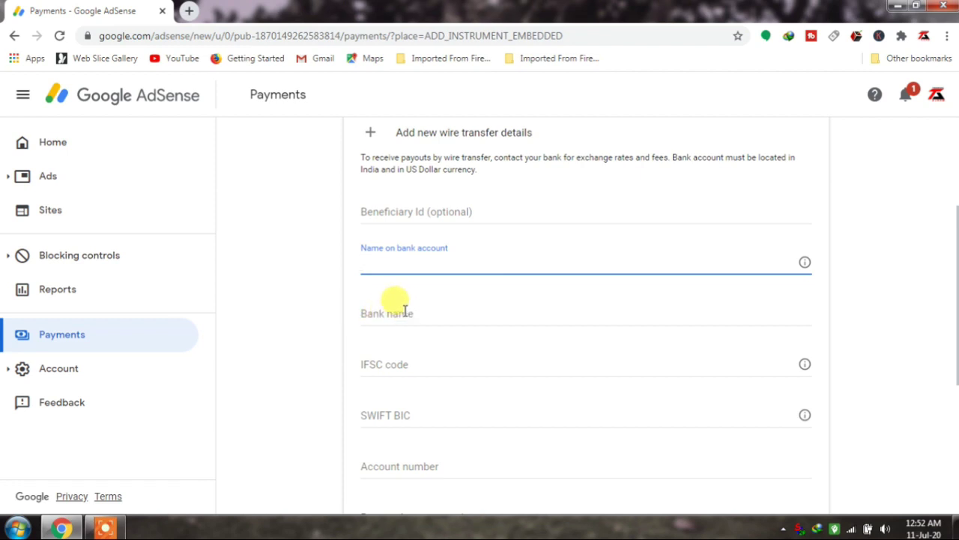
Examine the form's remaining fields, from bank name, IFSC code and SWIFT BIC to account number, intermediary bank and the primary payment method option
scroll(430, 332, "down", 1)
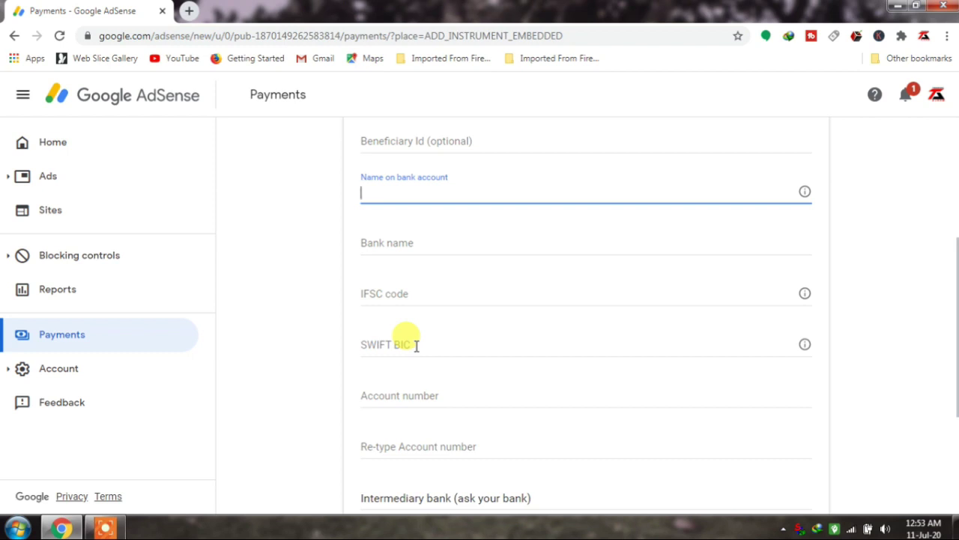
scroll(419, 348, "down", 1)
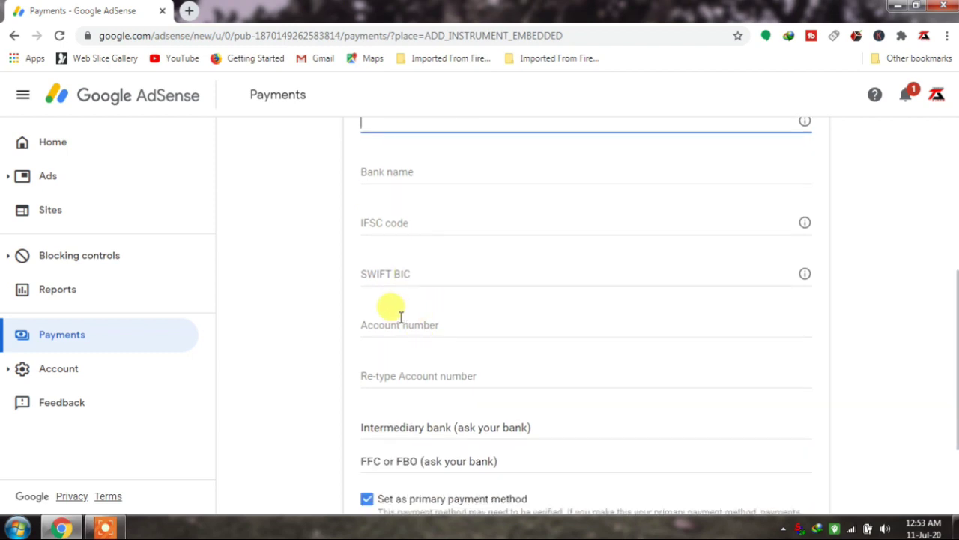
left_click(399, 318)
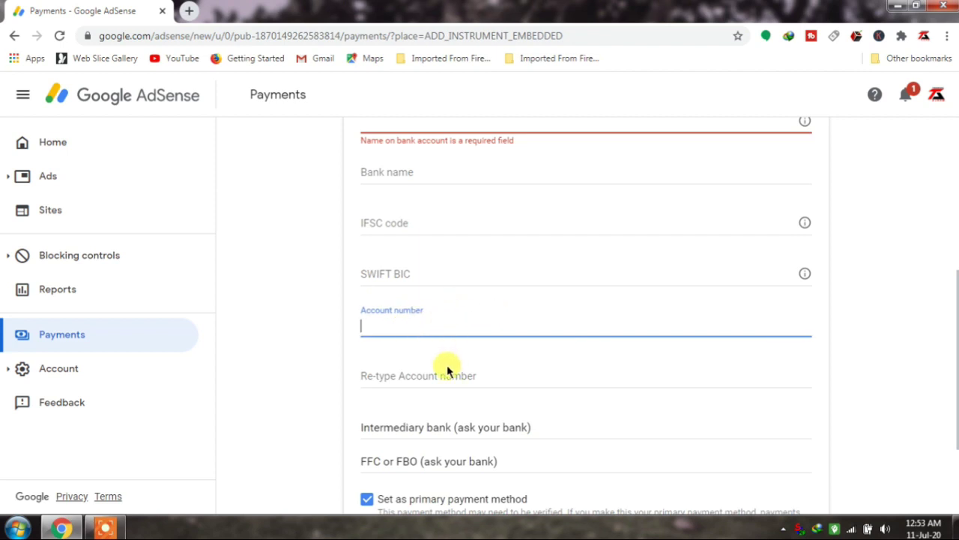
left_click(426, 378)
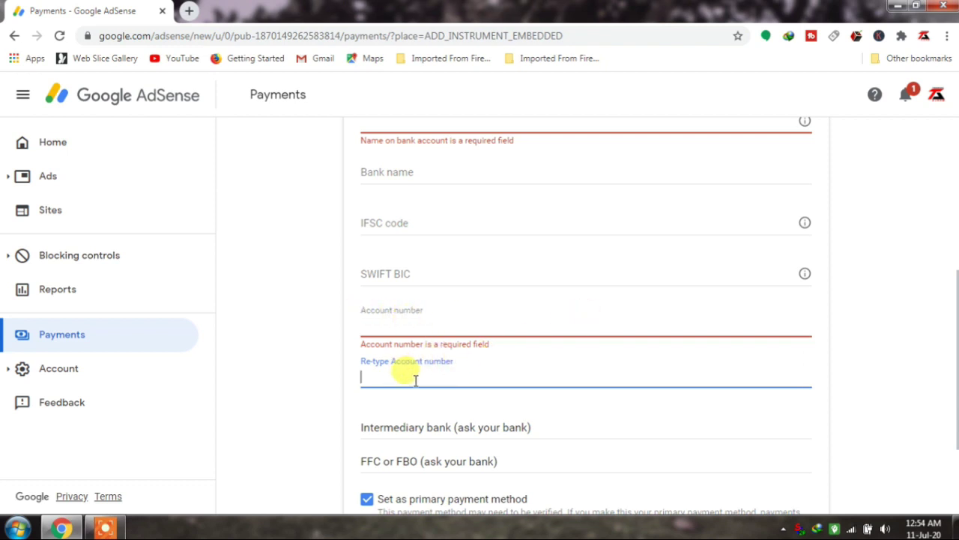
scroll(510, 398, "down", 2)
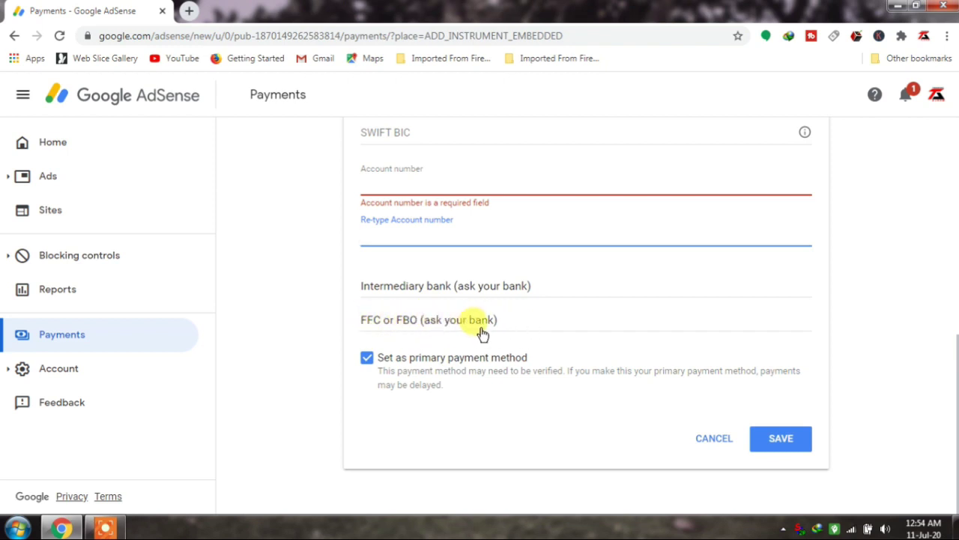
left_click(366, 360)
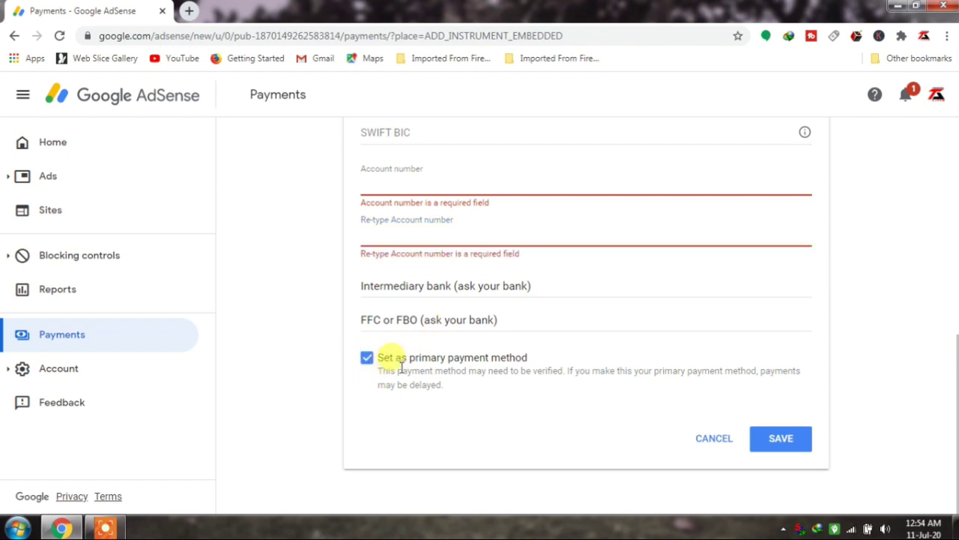
left_click(766, 448)
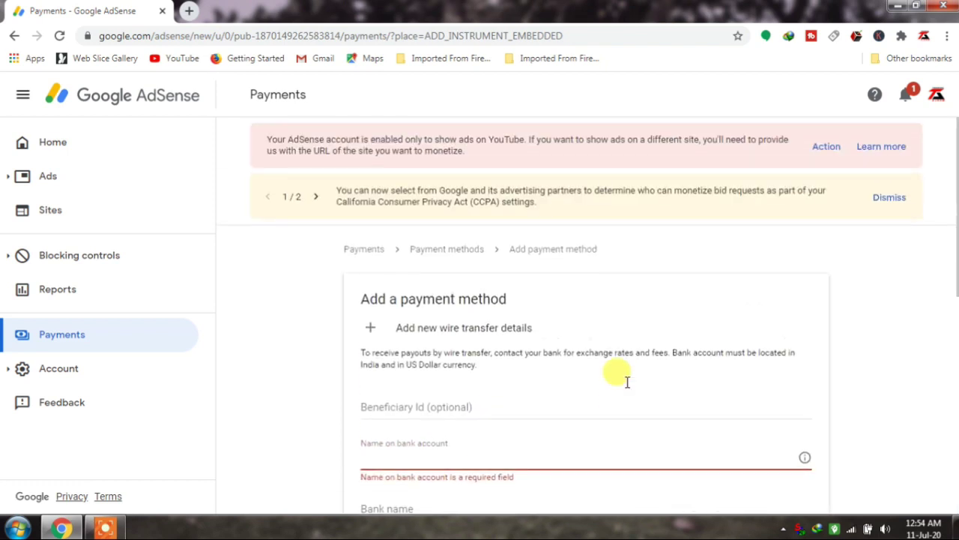
Fill in the name on bank account, bank name, IFSC code, SWIFT BIC and both account number fields, and save the wire transfer payment method
scroll(627, 383, "down", 1)
left_click(490, 341)
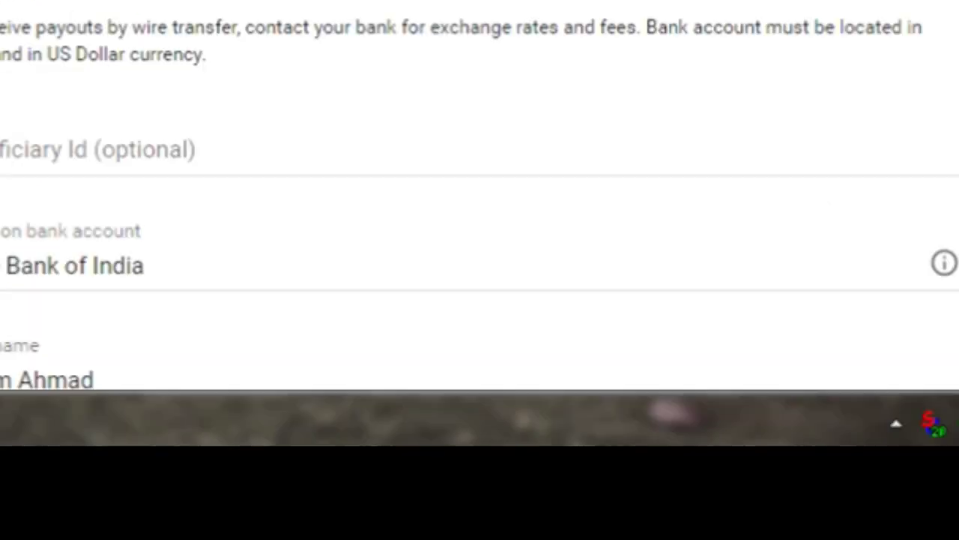
scroll(361, 134, "down", 5)
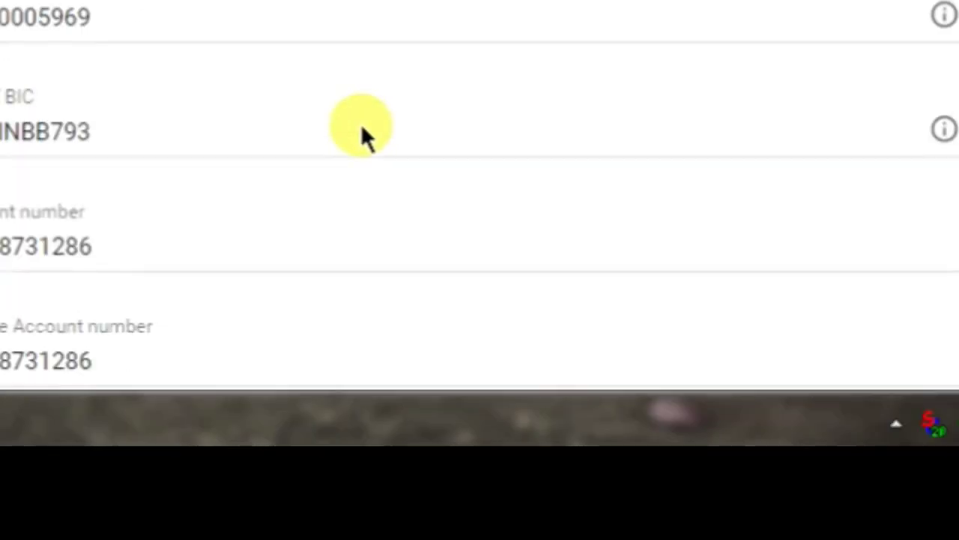
scroll(361, 134, "up", 2)
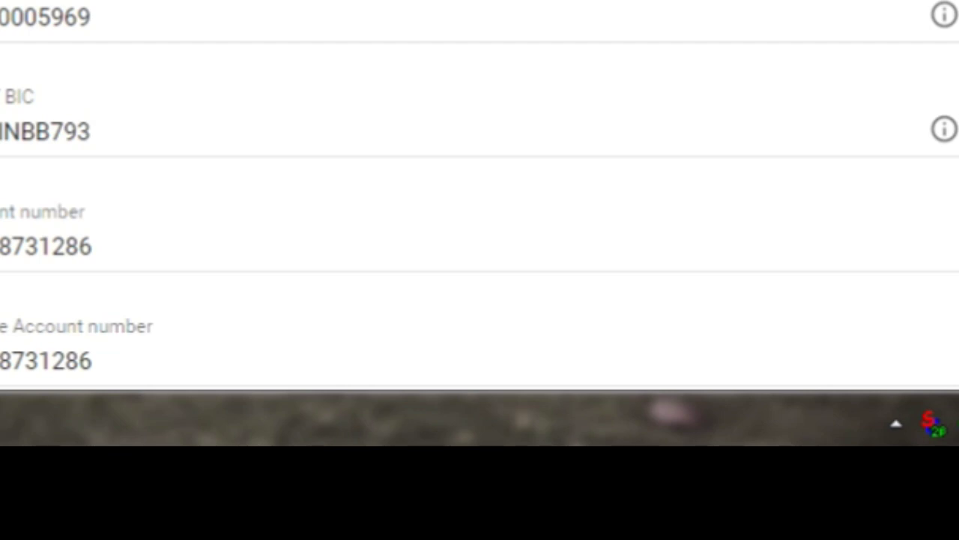
scroll(480, 195, "down", 2)
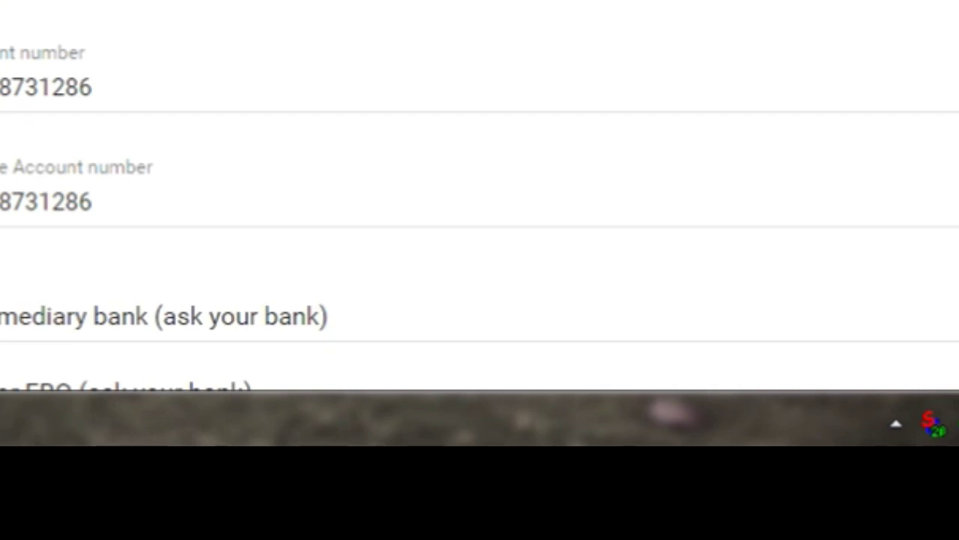
scroll(12, 75, "down", 2)
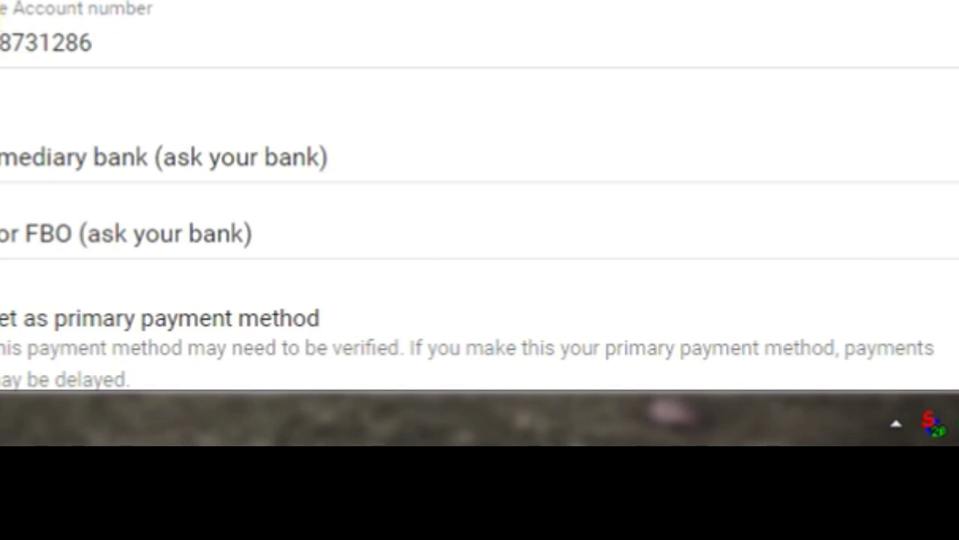
scroll(34, 30, "down", 2)
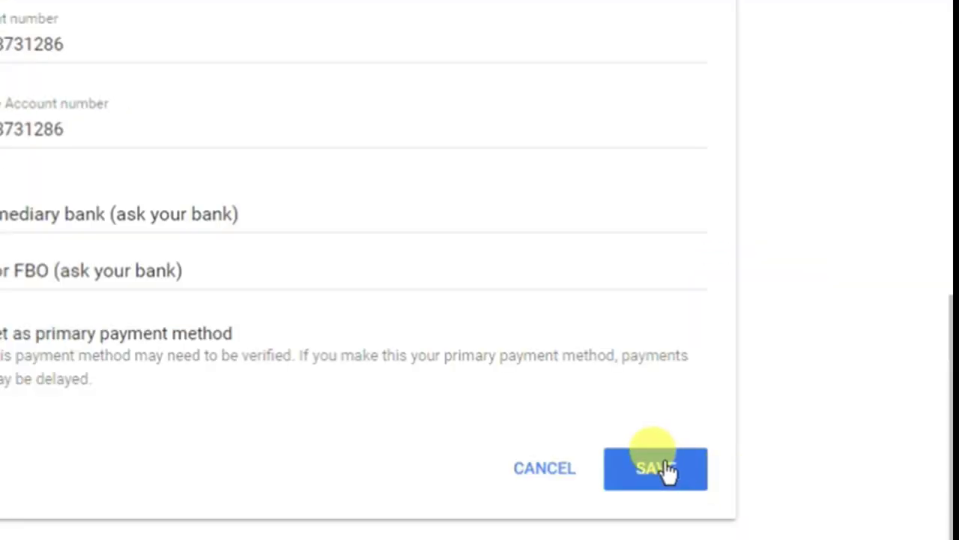
left_click(668, 469)
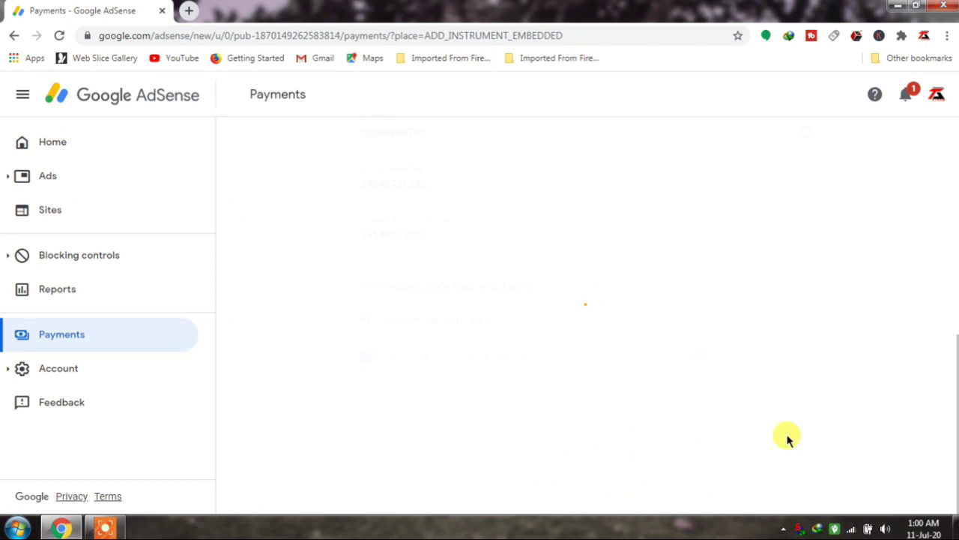